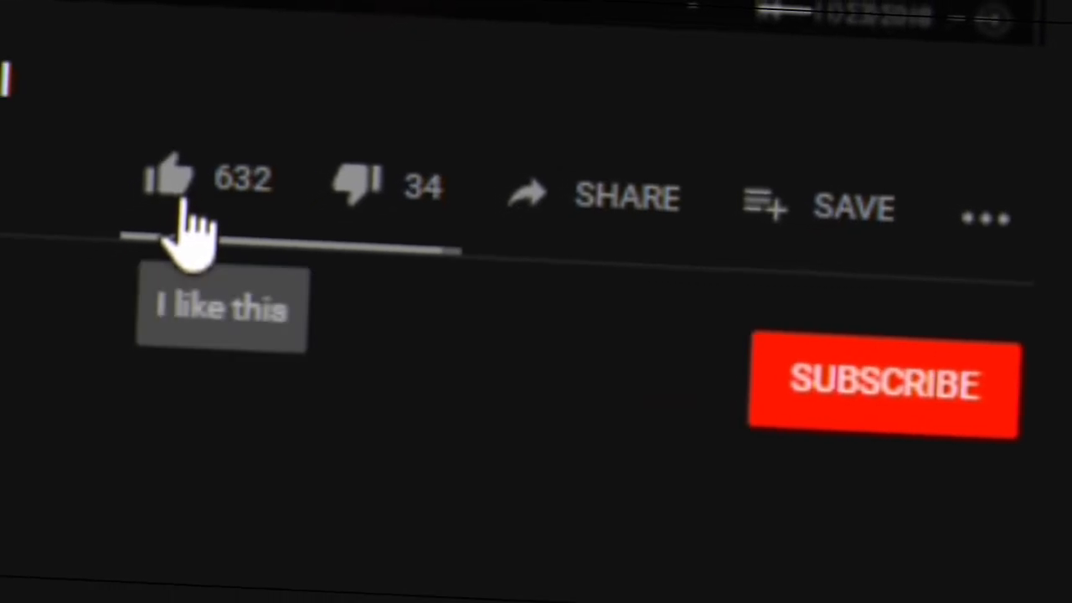
click(209, 193)
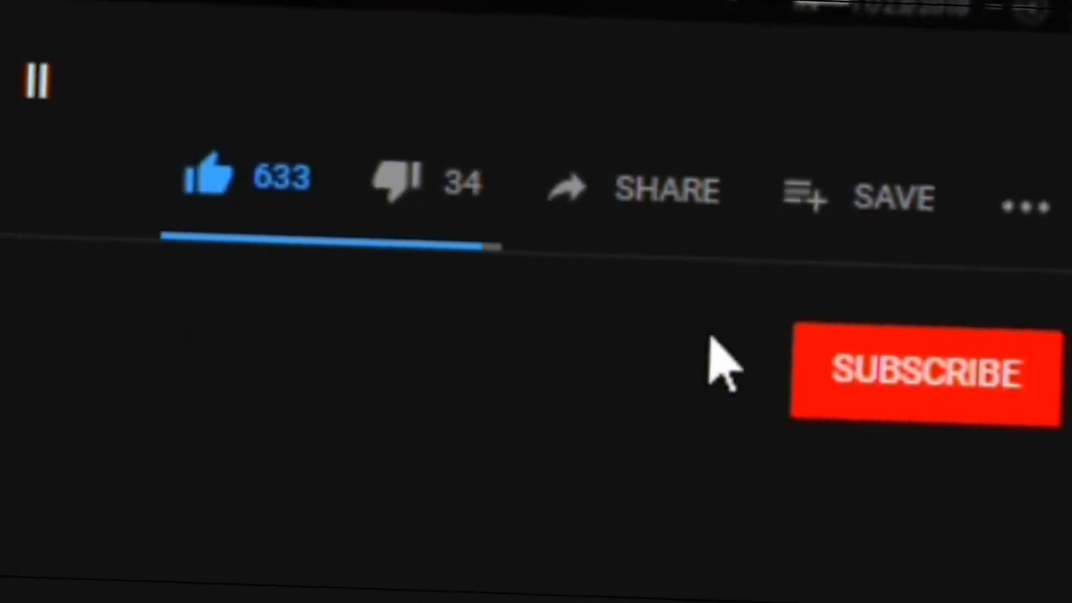
click(880, 392)
click(986, 369)
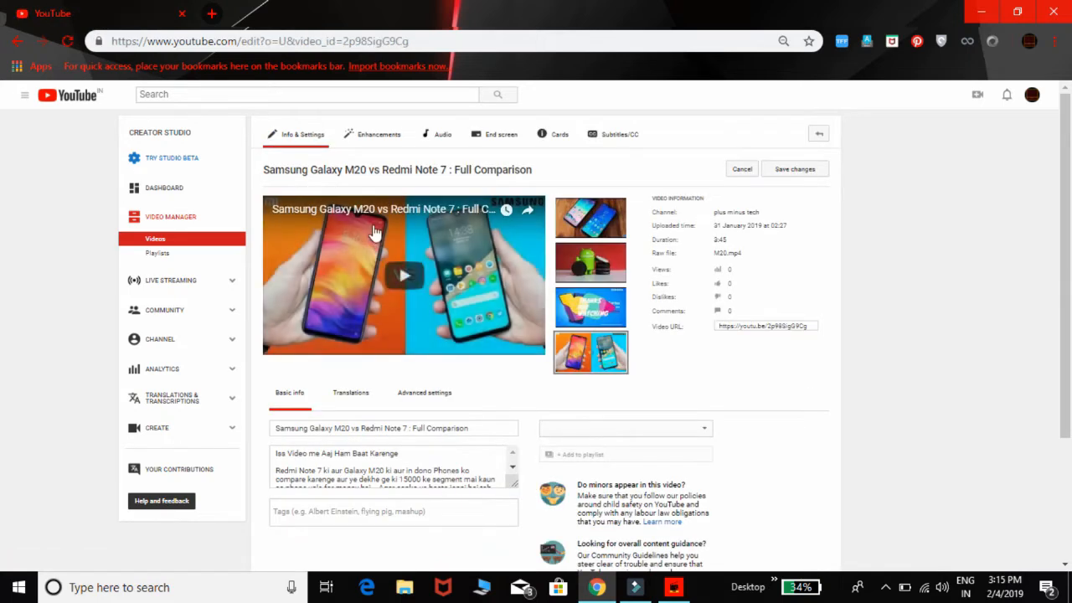
Add a video card at 0:02 promoting the upload "YE PUBG WALA HAI KIYA PM Modi" and preview it in the player.
click(559, 136)
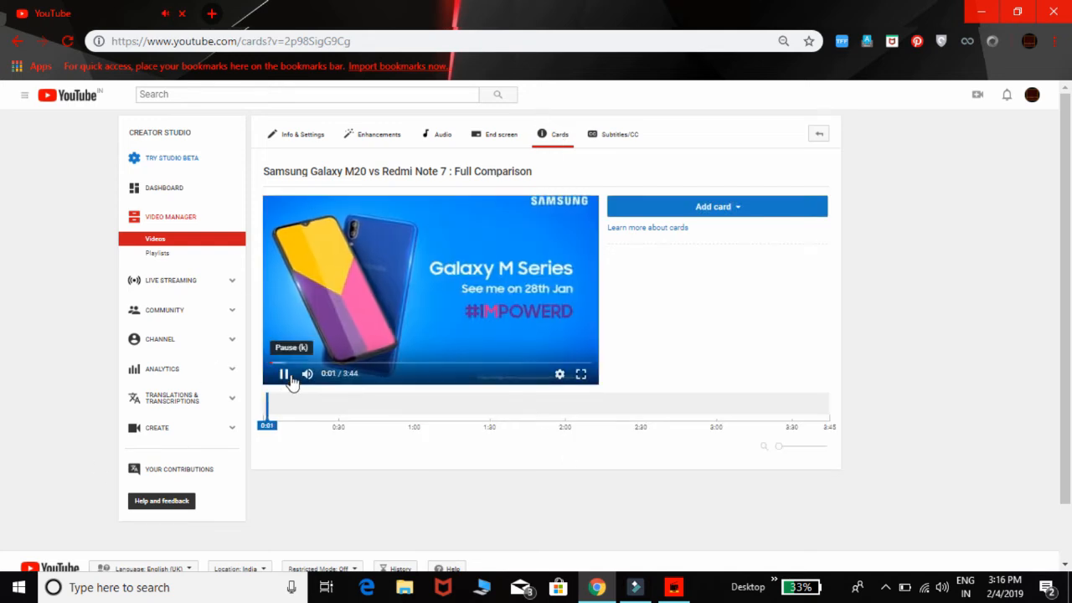
click(743, 212)
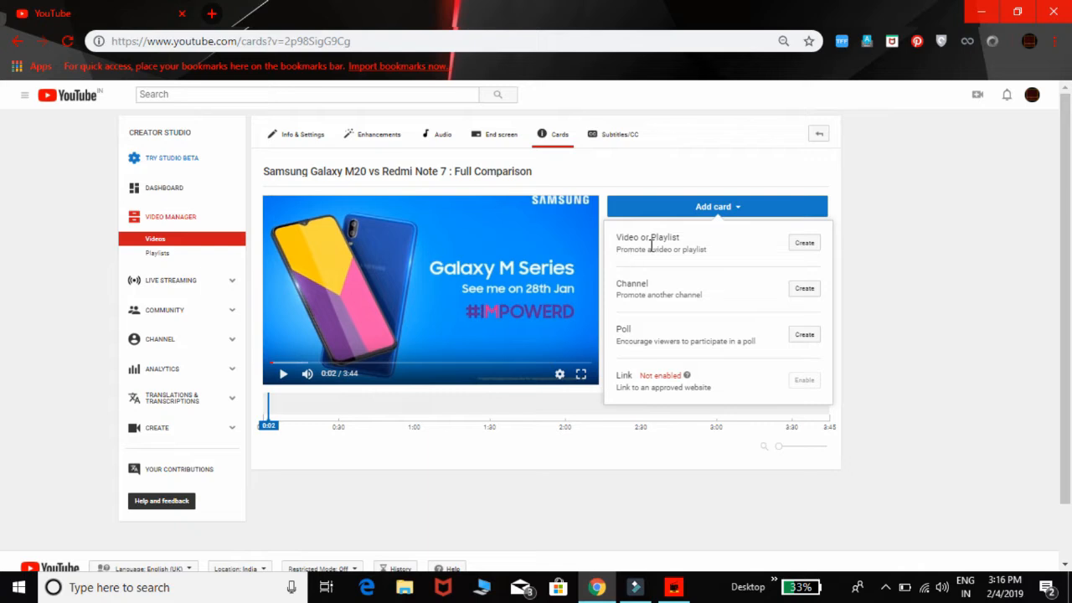
click(804, 246)
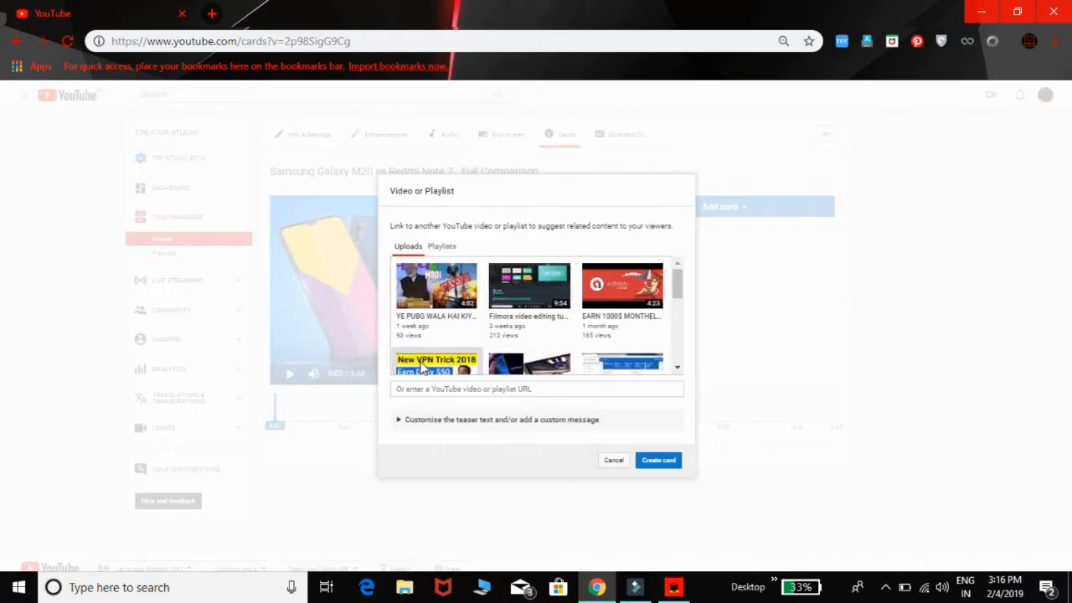
scroll(537, 314, down, 5)
scroll(503, 314, up, 5)
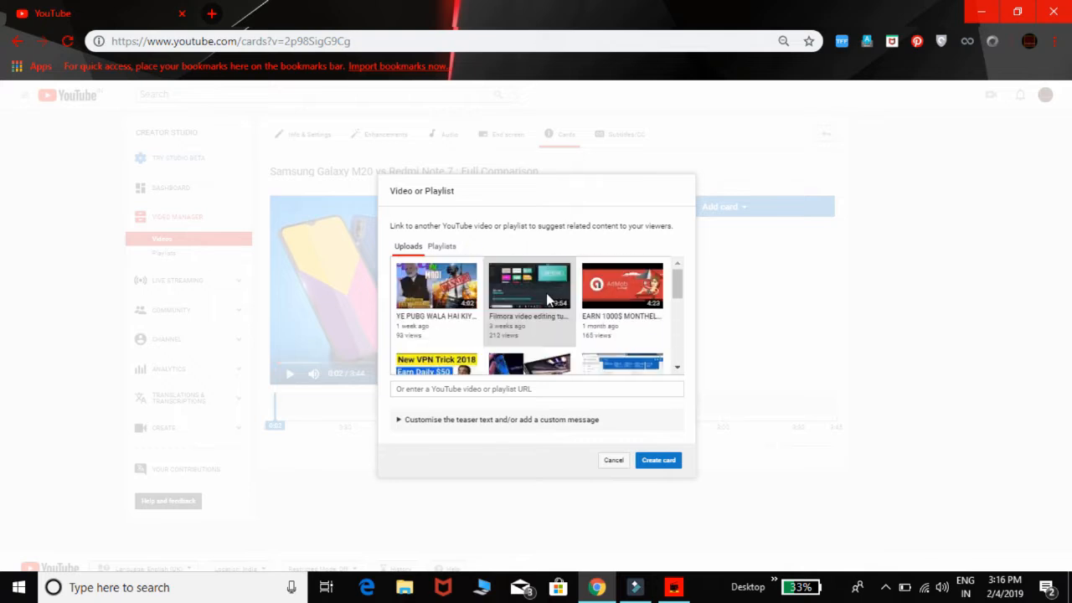
click(424, 312)
click(657, 462)
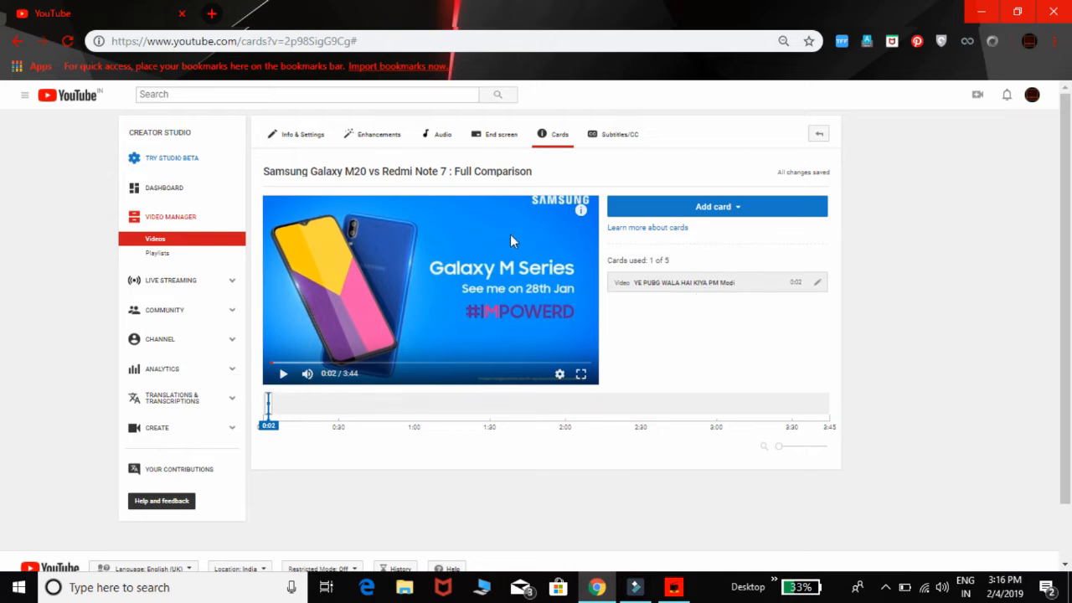
click(578, 213)
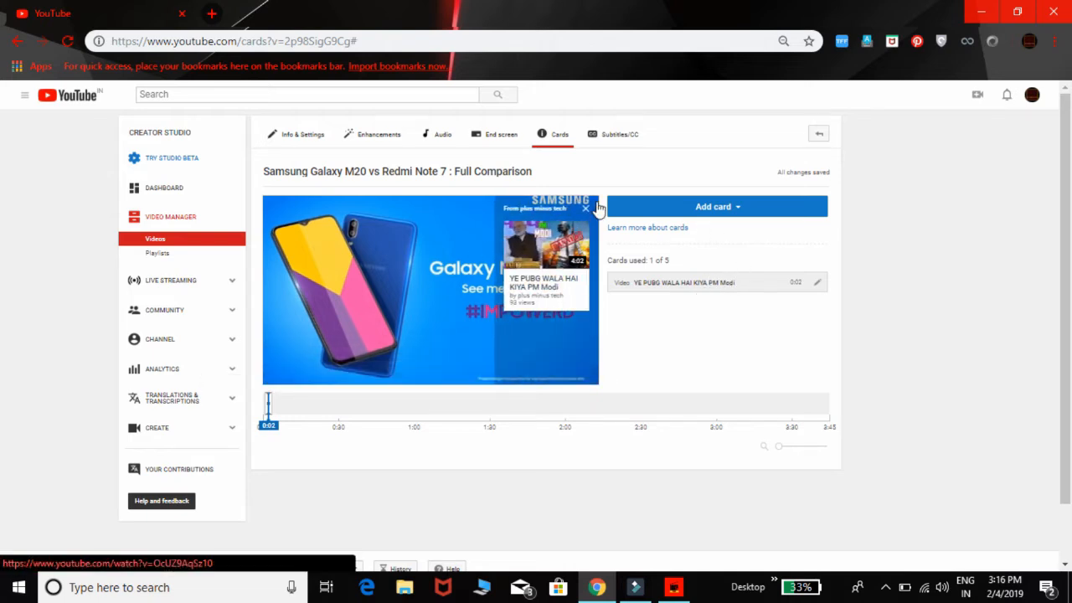
click(586, 208)
Add a second video card at 0:02 promoting the Filmora video editing tutorial for beginners.
click(683, 213)
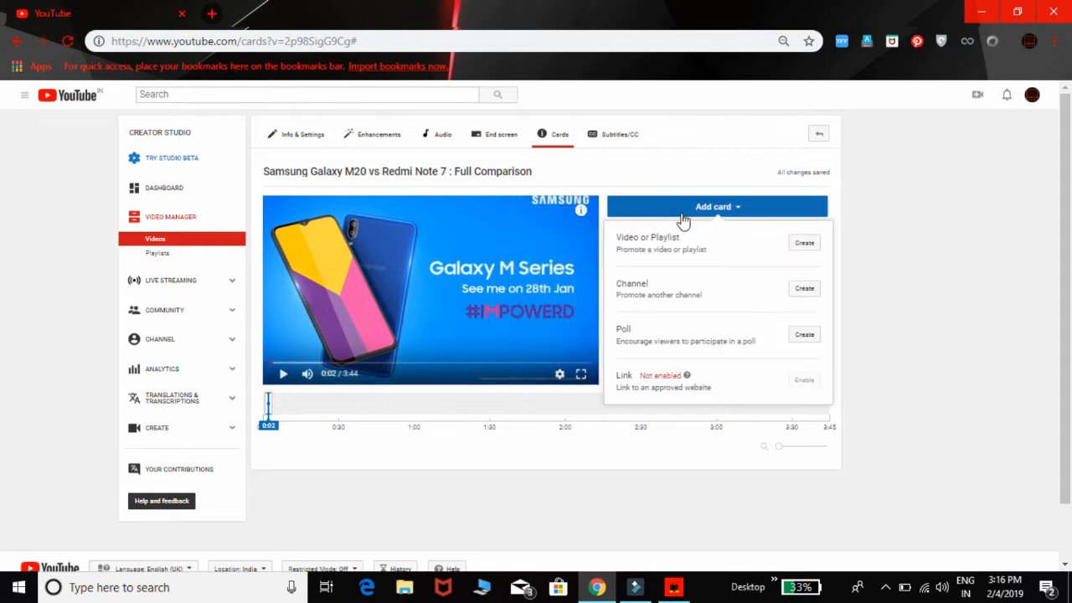
click(804, 244)
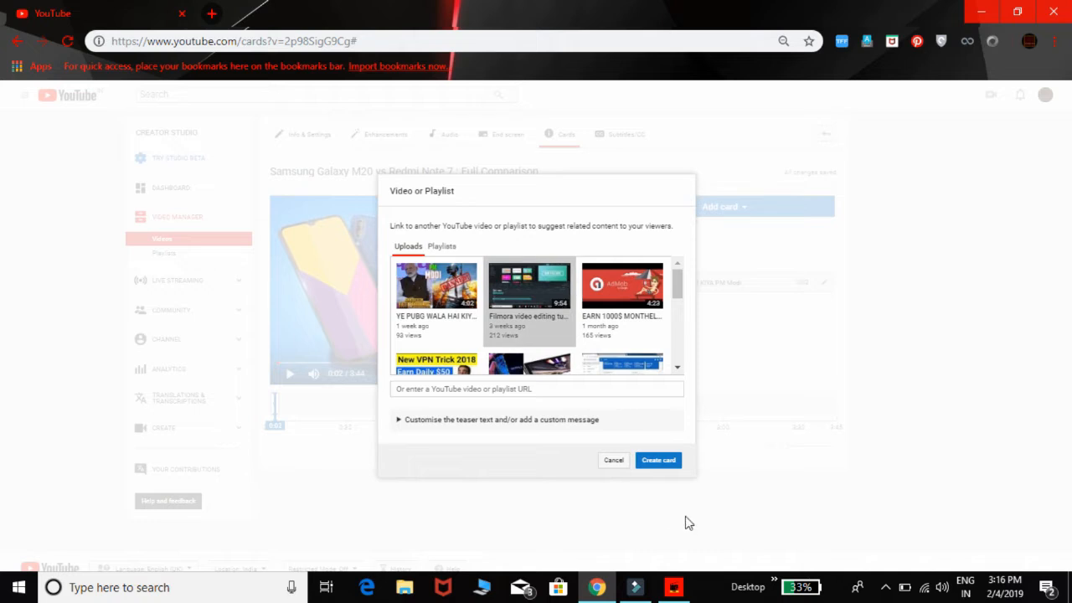
click(652, 464)
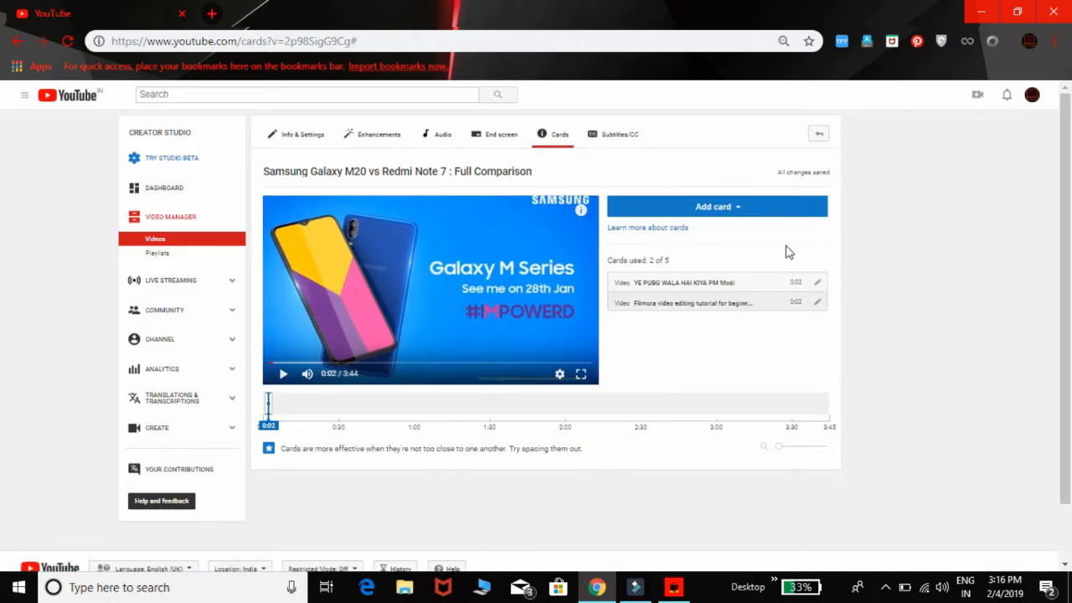
Add a third video card at 0:02 promoting the upload "FUTURE OF PHONES with snapdragon 855".
click(751, 208)
click(804, 244)
scroll(543, 335, down, 1)
click(540, 316)
click(666, 463)
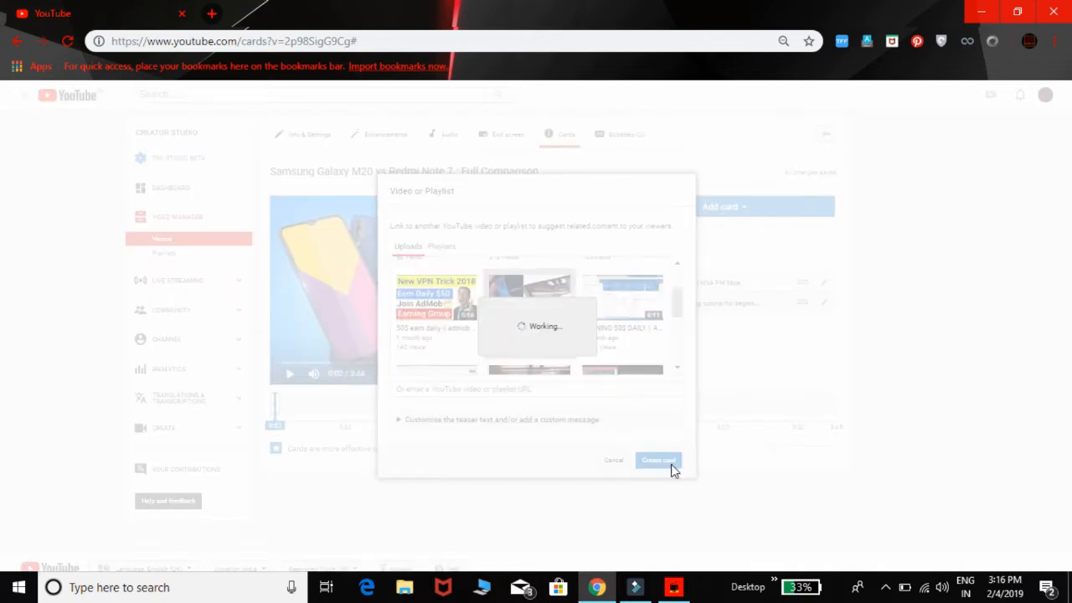
Add a fourth video card at 0:02 promoting the "google send me a notice" upload.
click(751, 208)
click(804, 244)
scroll(599, 335, down, 3)
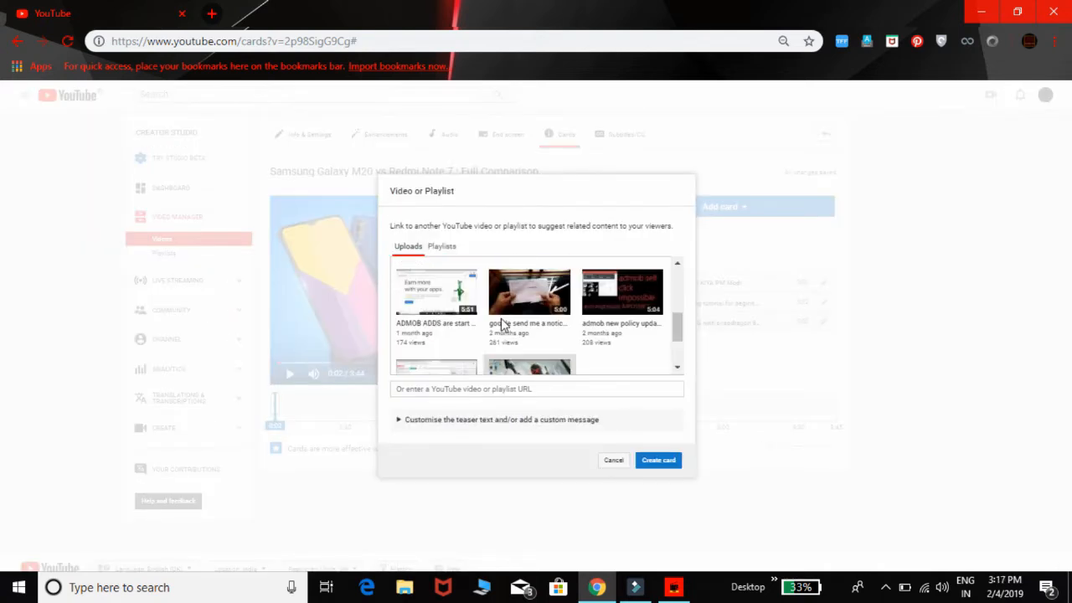
click(529, 301)
click(657, 460)
Add a fifth video card at 0:02 promoting the "admob new policy update 2018" upload.
click(751, 208)
click(804, 244)
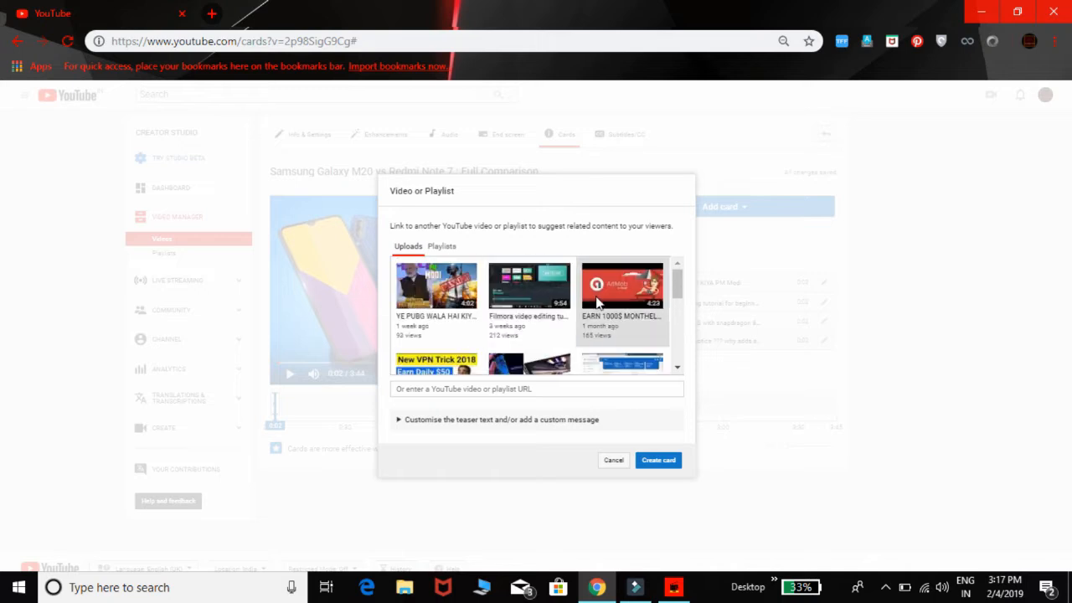
scroll(598, 304, down, 3)
scroll(598, 304, up, 1)
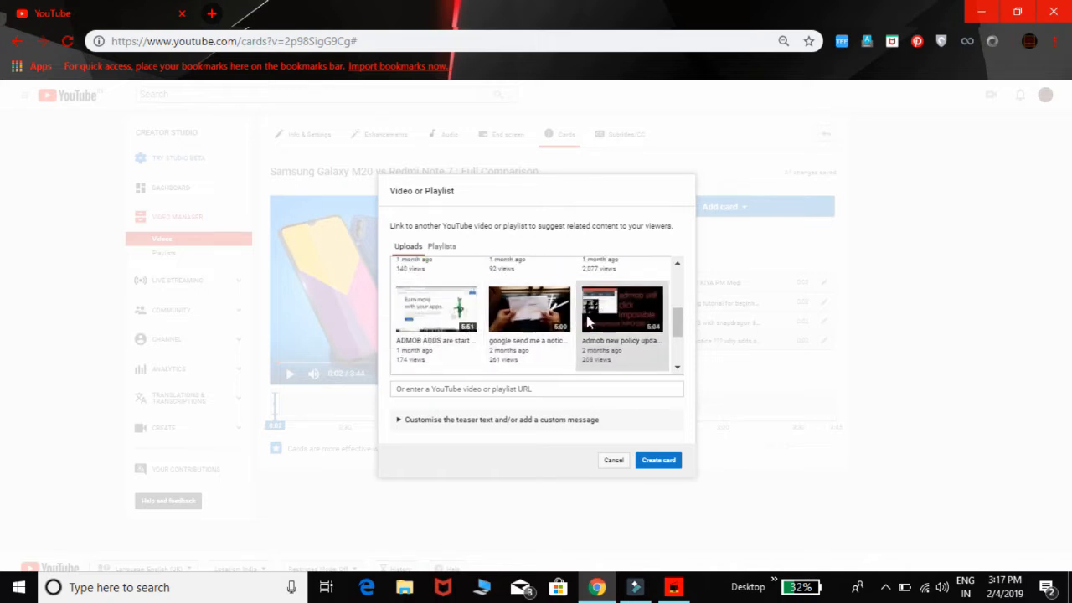
scroll(586, 315, down, 5)
click(657, 459)
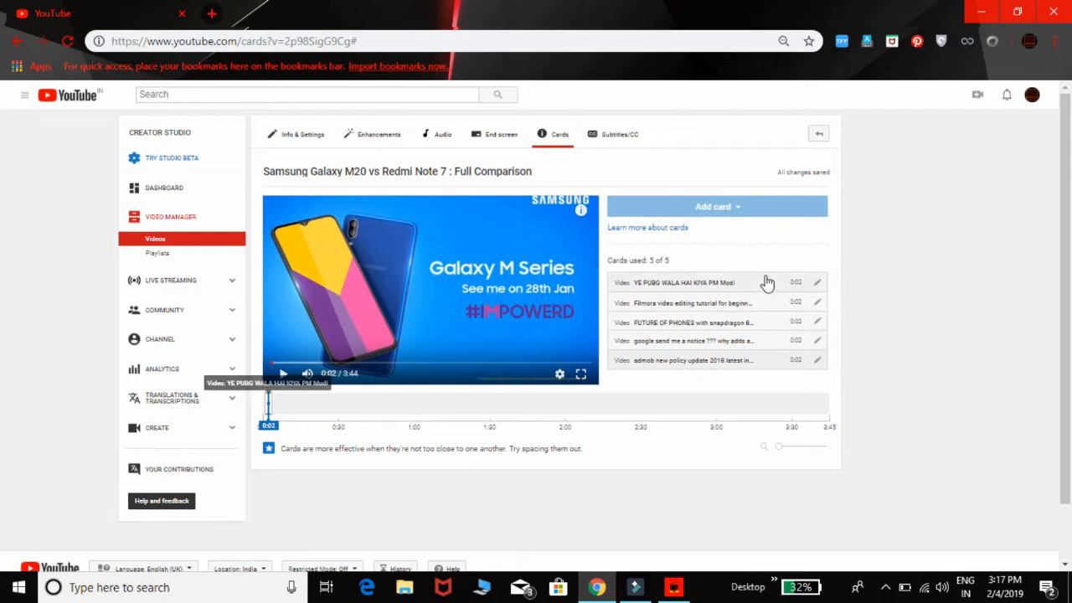
Preview the list of suggested video cards in the player and resume the video's playback.
click(582, 216)
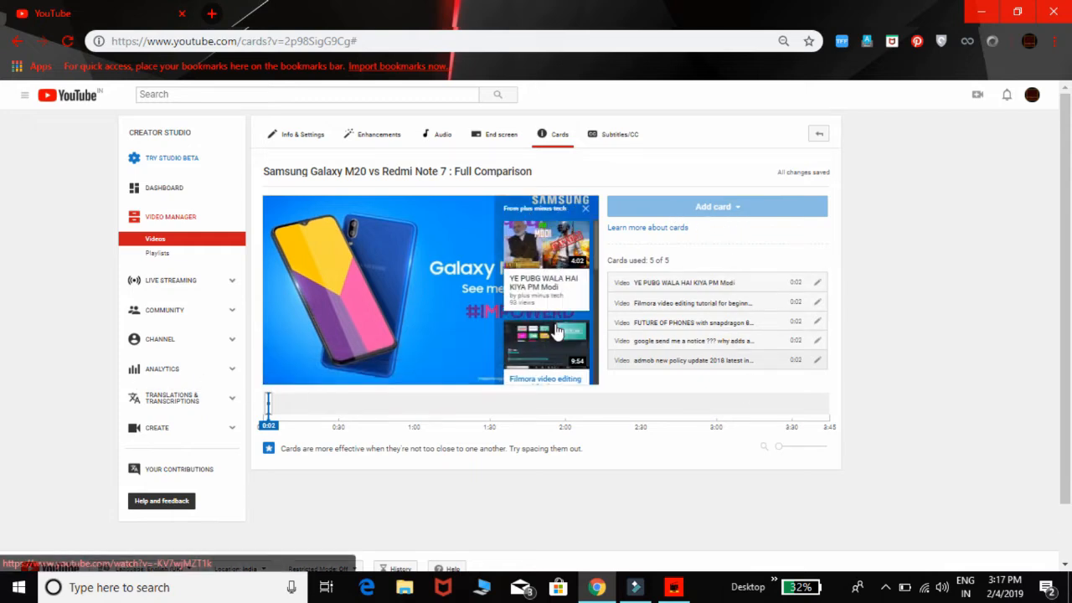
scroll(549, 316, down, 3)
scroll(549, 317, up, 4)
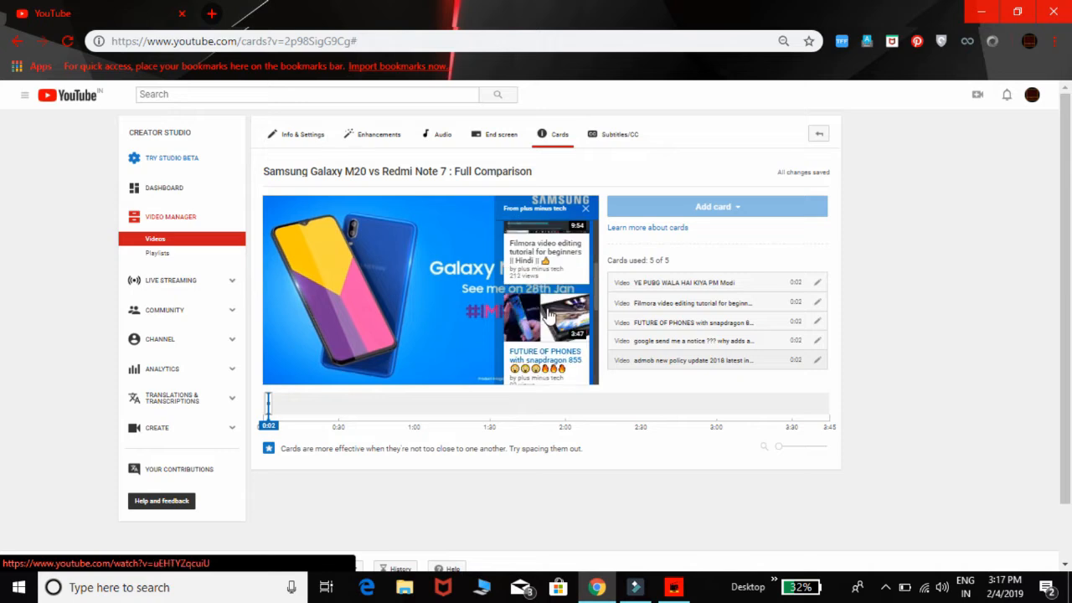
click(586, 209)
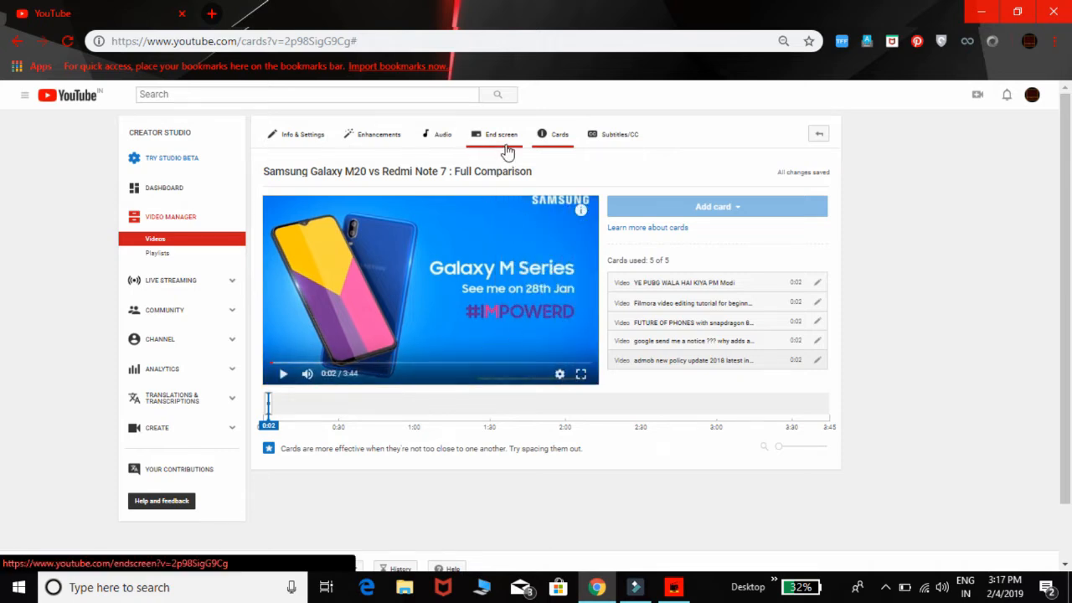
click(283, 374)
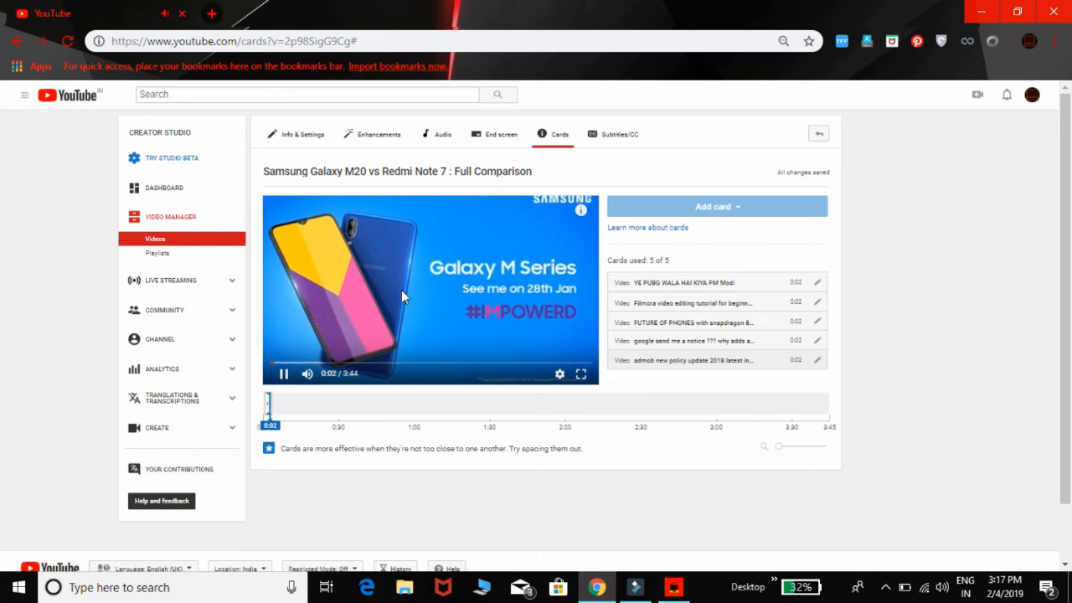
Apply the "4 Videos" YouTube template to the video's end screen.
click(497, 136)
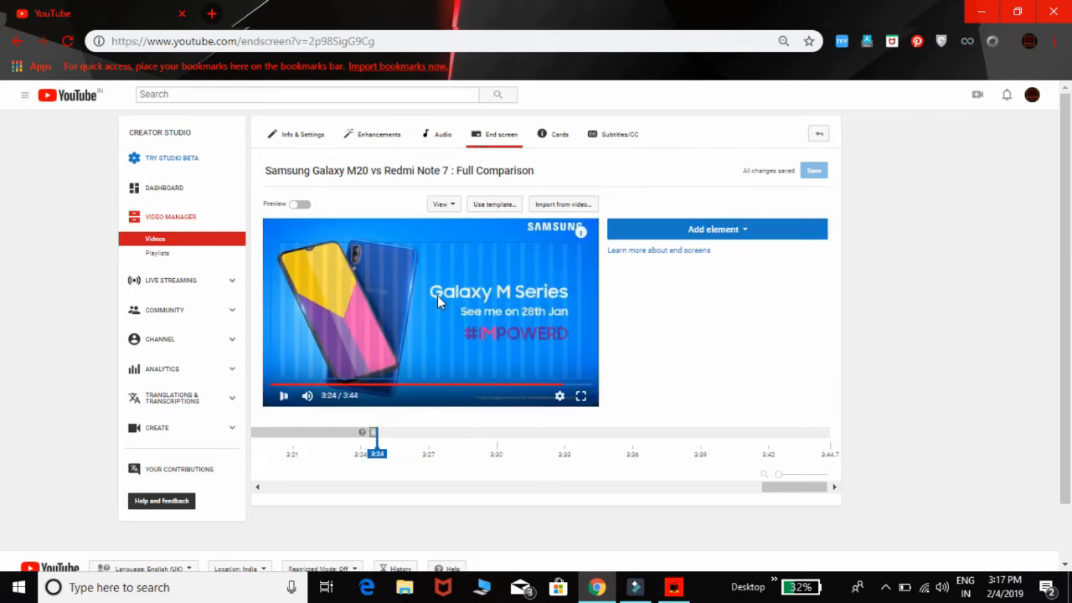
click(494, 205)
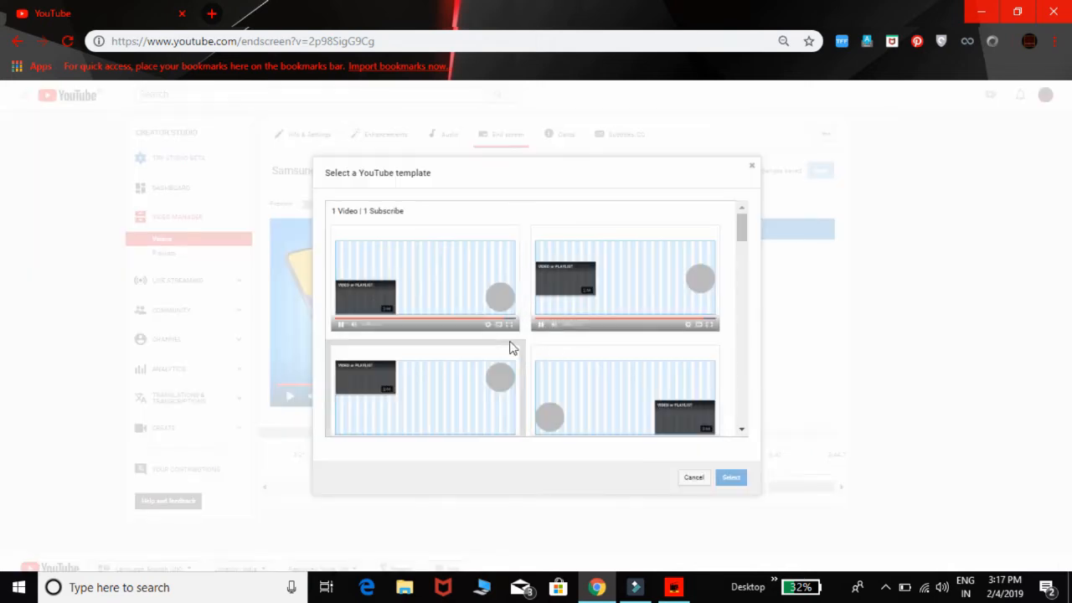
scroll(528, 328, down, 3)
scroll(528, 328, down, 10)
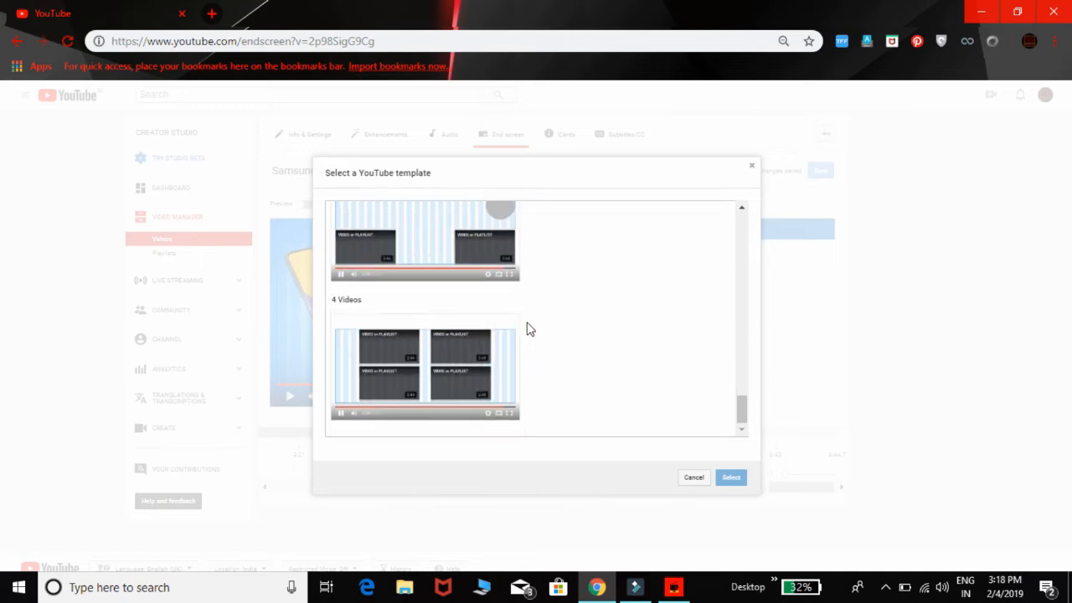
scroll(482, 327, up, 6)
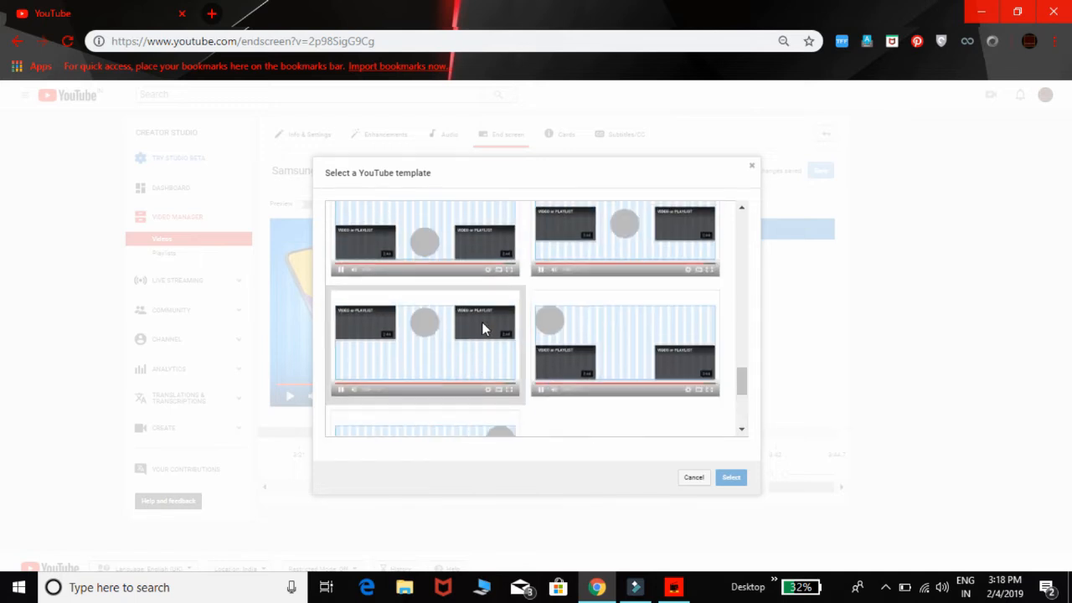
scroll(482, 329, up, 5)
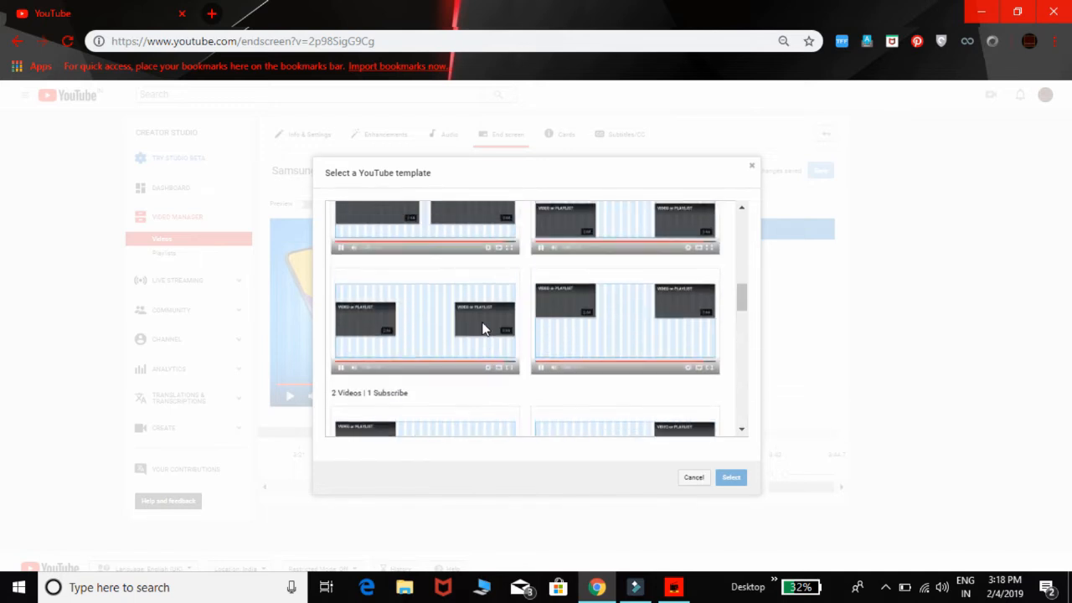
scroll(482, 329, down, 3)
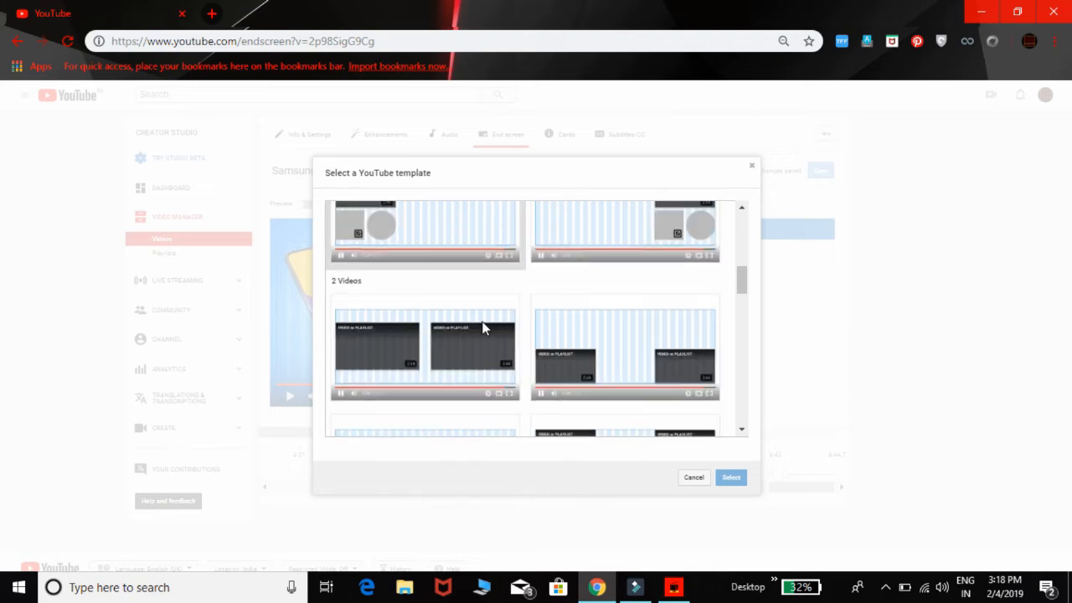
scroll(483, 328, down, 6)
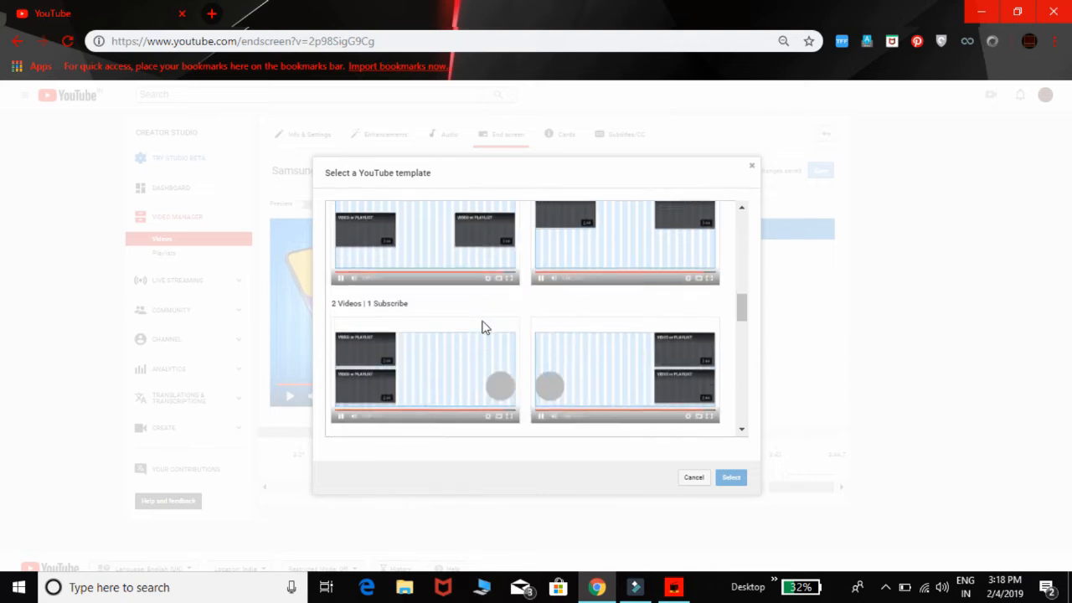
scroll(482, 328, down, 3)
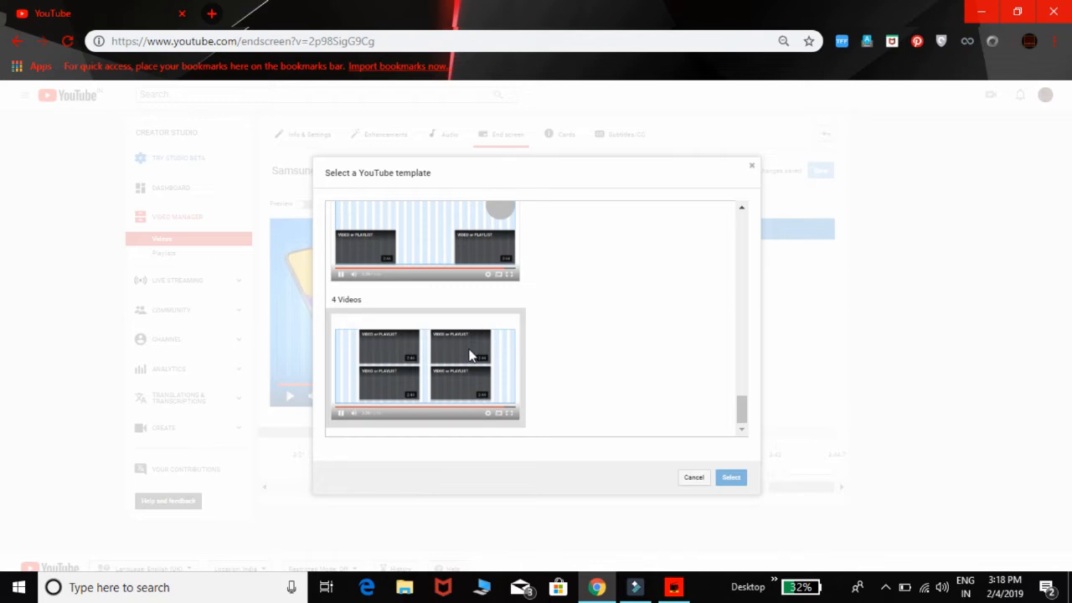
click(474, 354)
click(732, 478)
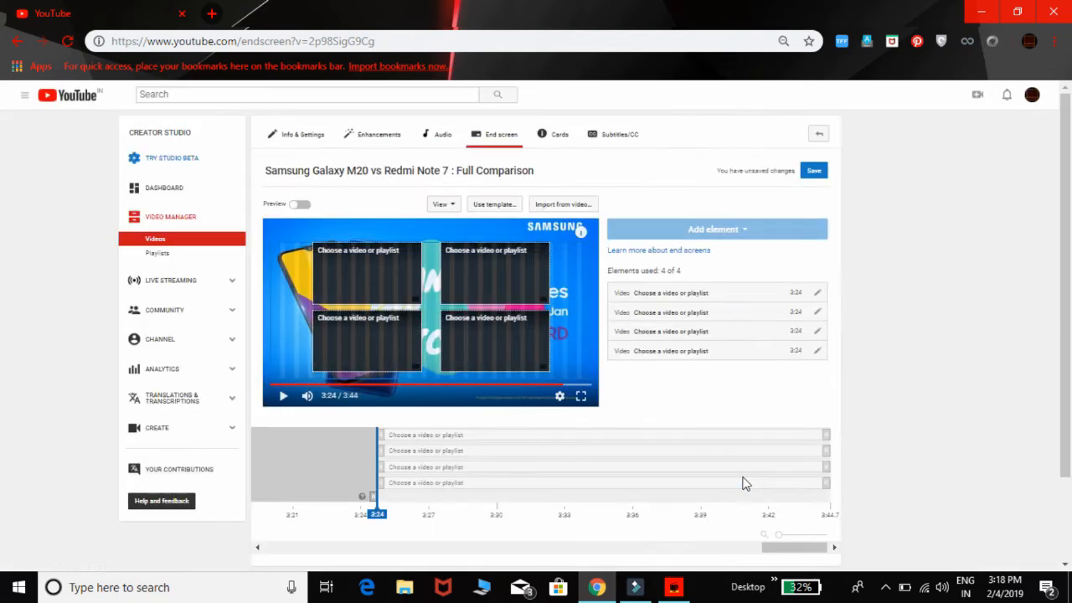
Assign "YE PUBG WALA HAI KIYA PM Modi" to the upper-left end screen element and the Filmora editing tutorial to the upper-right one.
click(364, 279)
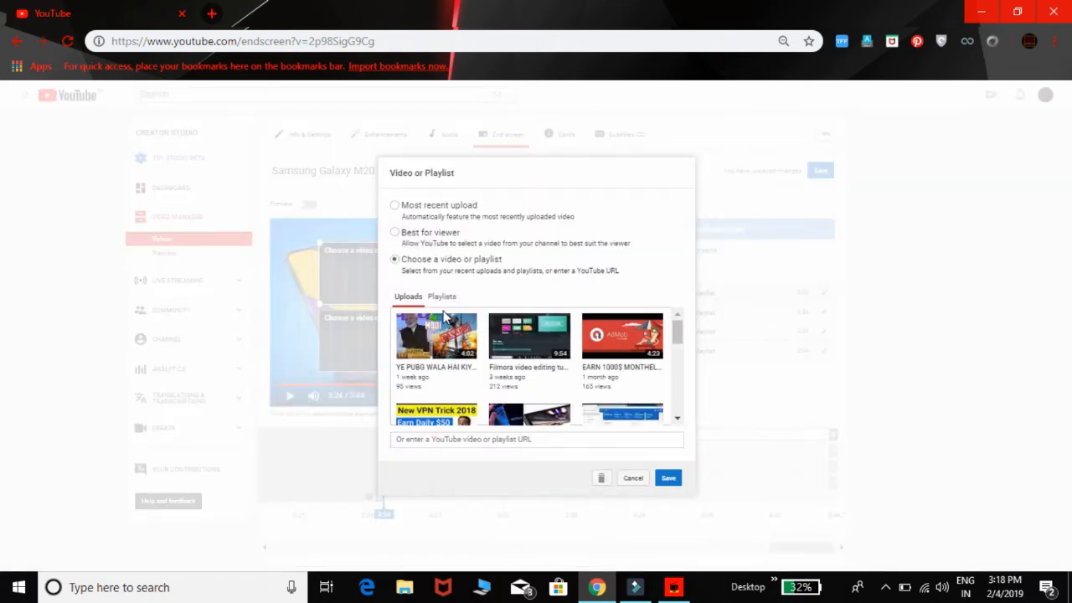
click(673, 481)
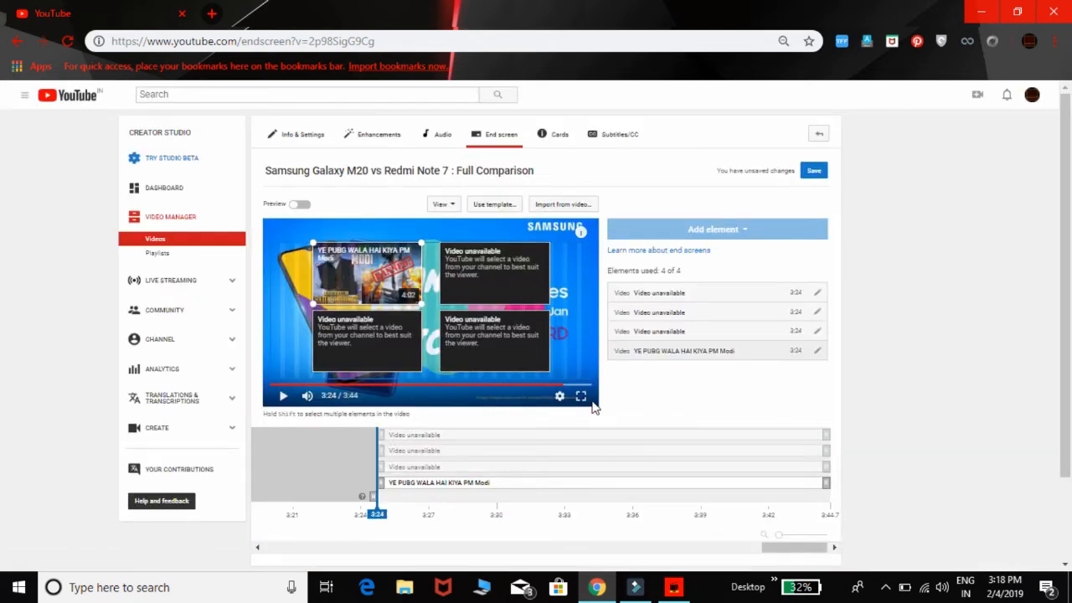
double_click(498, 285)
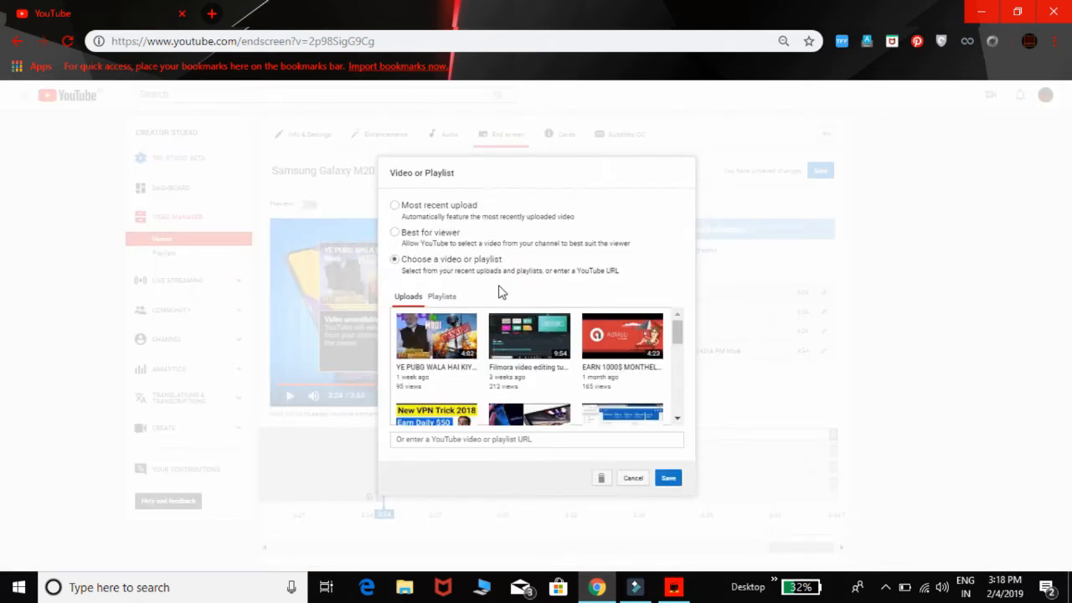
click(532, 366)
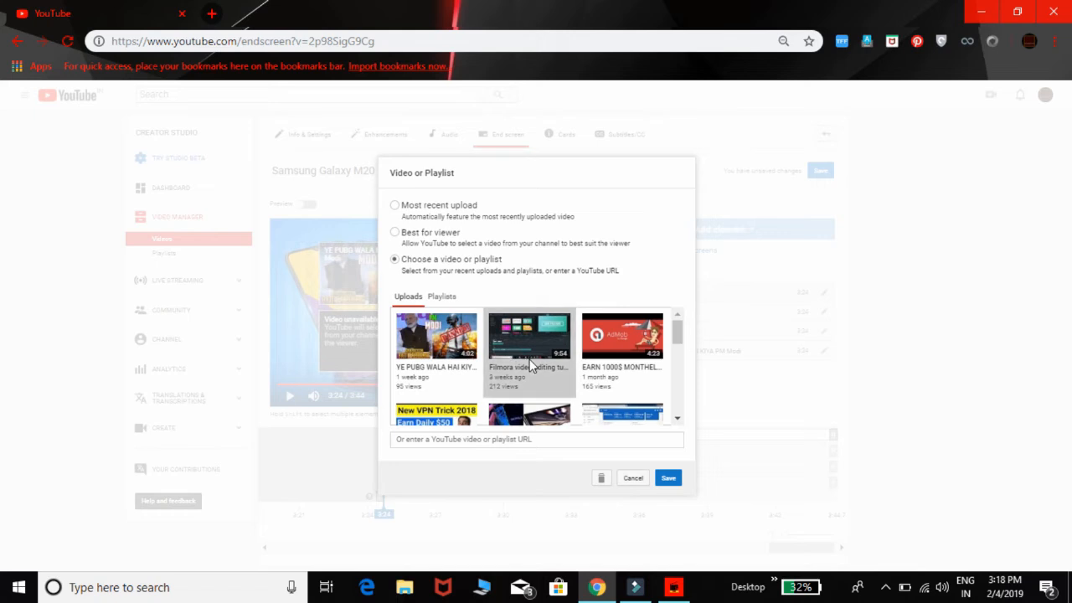
click(666, 479)
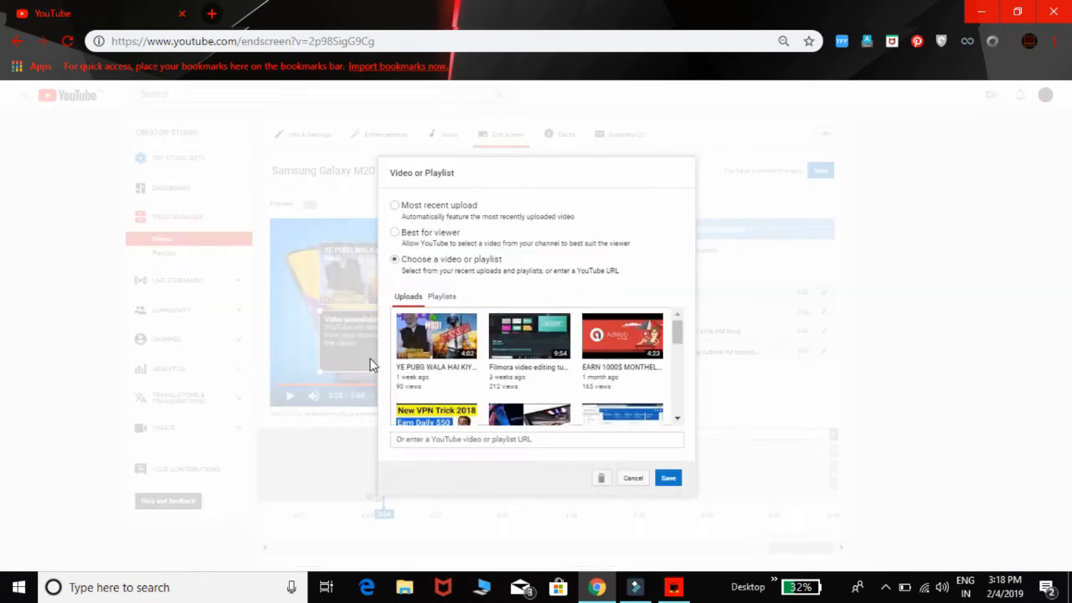
Assign the "FREE! Filmora WonderShare How To Remove WaterMark" upload to the lower-left end screen element.
scroll(538, 368, down, 5)
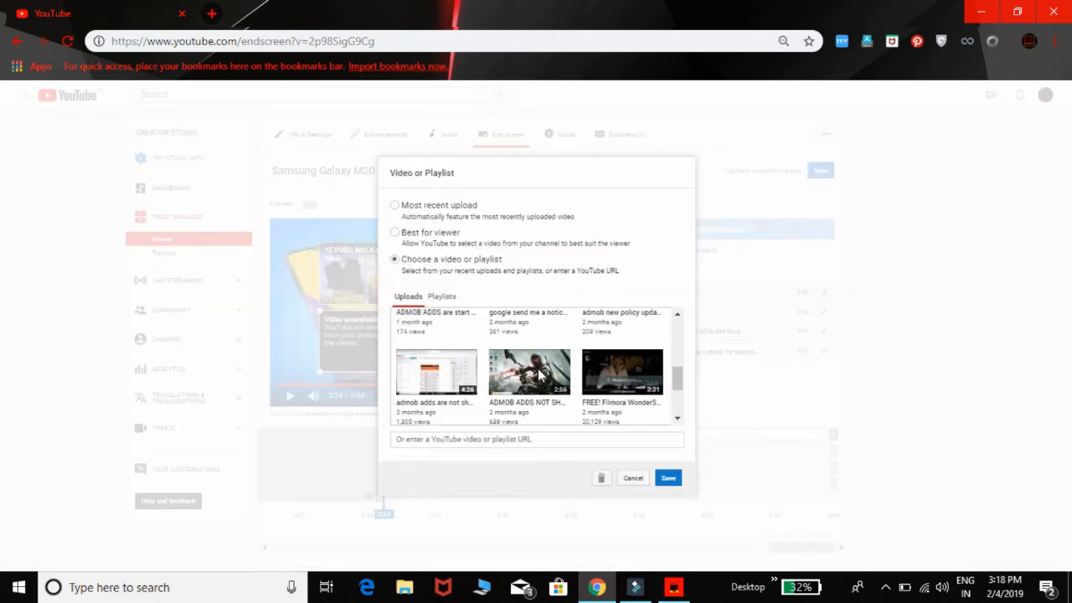
scroll(589, 356, up, 3)
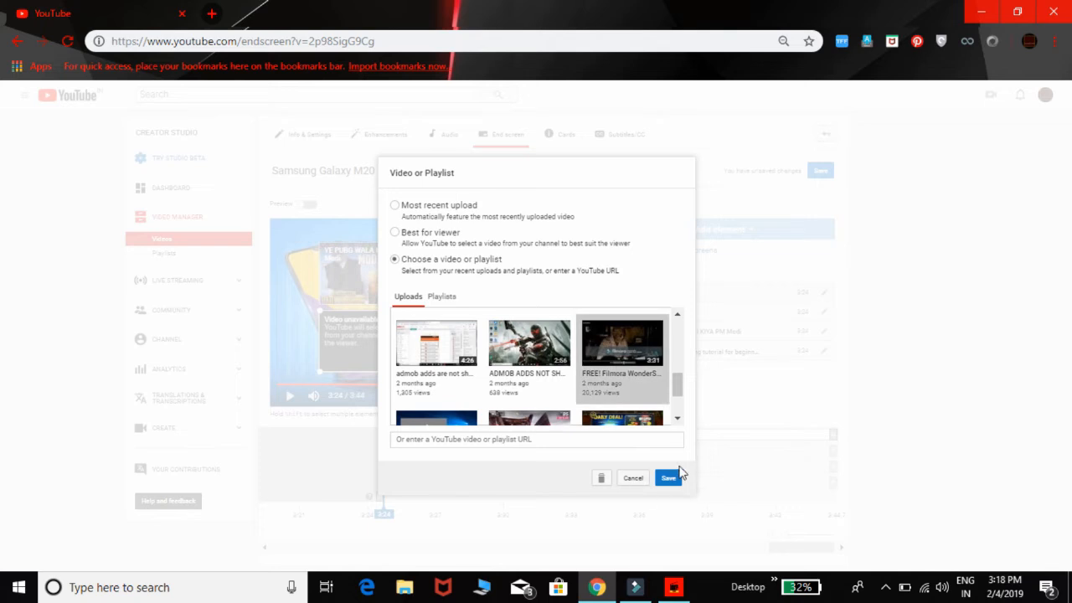
click(668, 478)
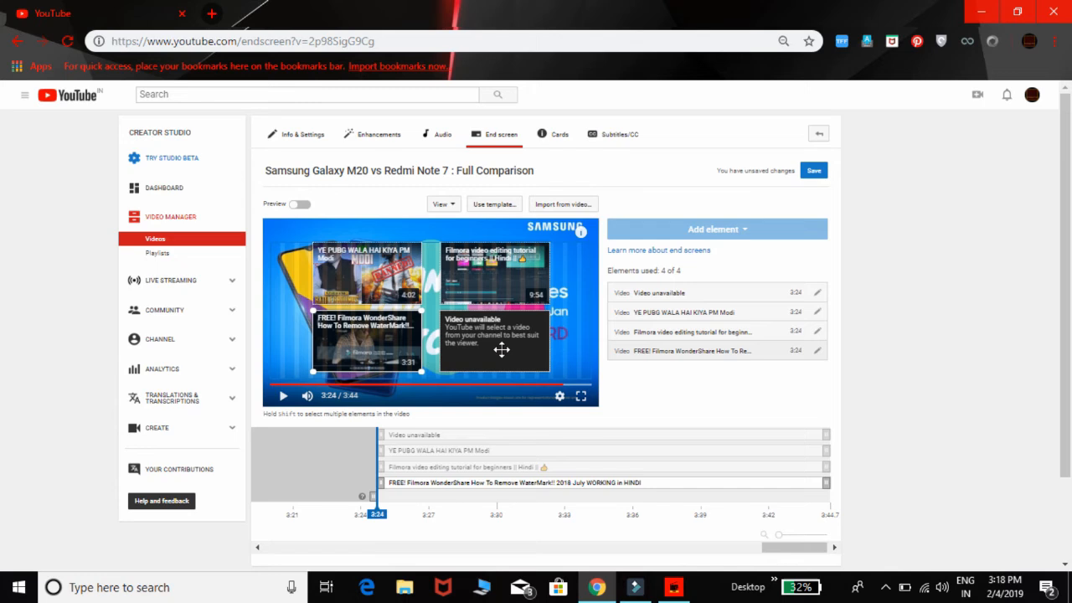
Assign the "Camera not Working Windows 10" upload to the lower-right end screen element and save the end screen.
double_click(502, 350)
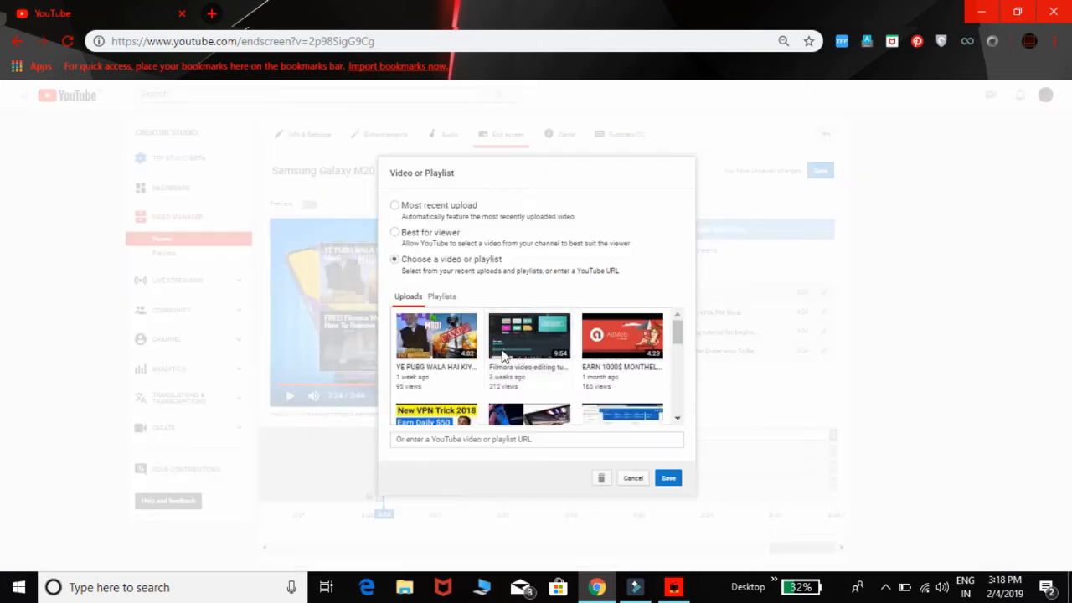
scroll(502, 350, down, 5)
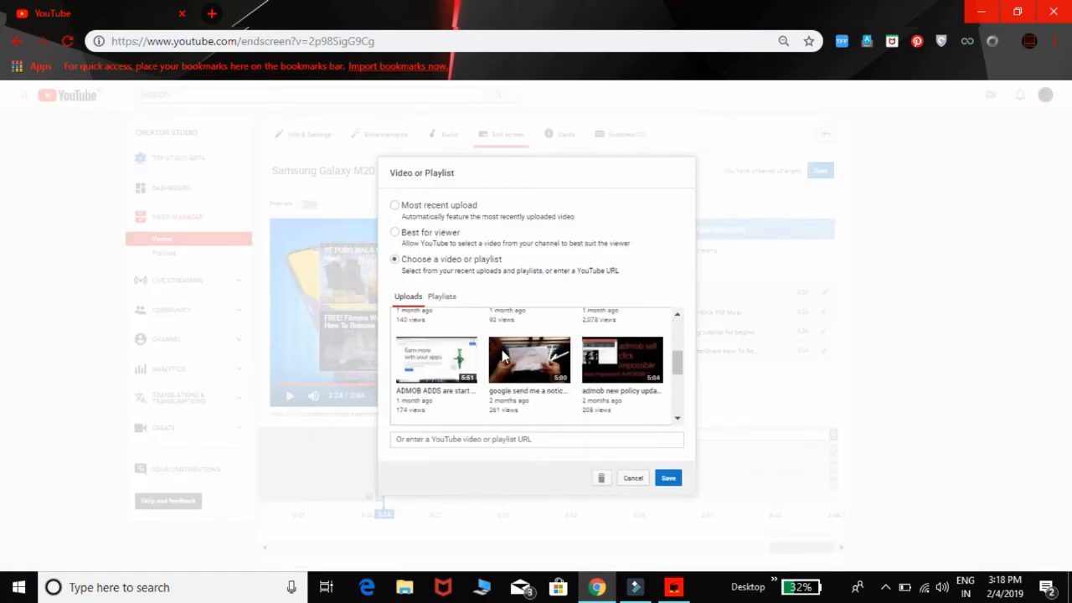
scroll(502, 349, down, 5)
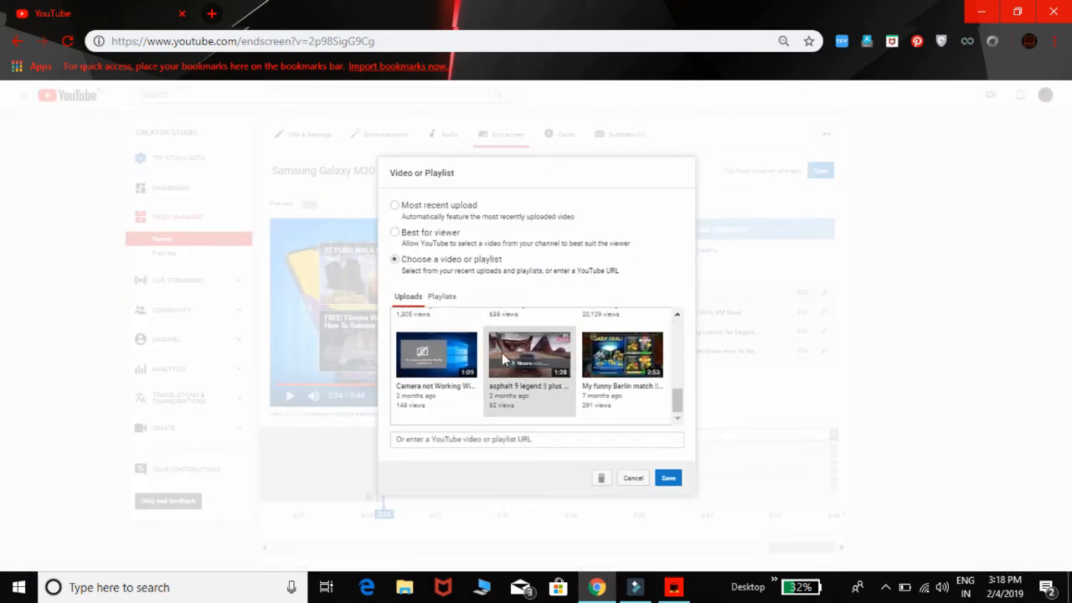
click(419, 383)
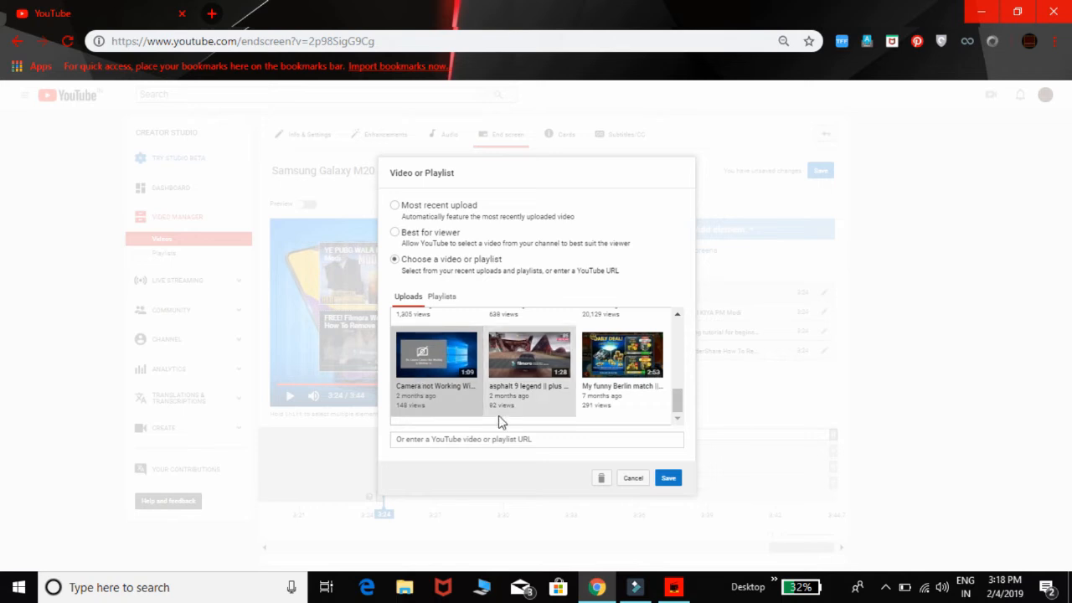
click(669, 480)
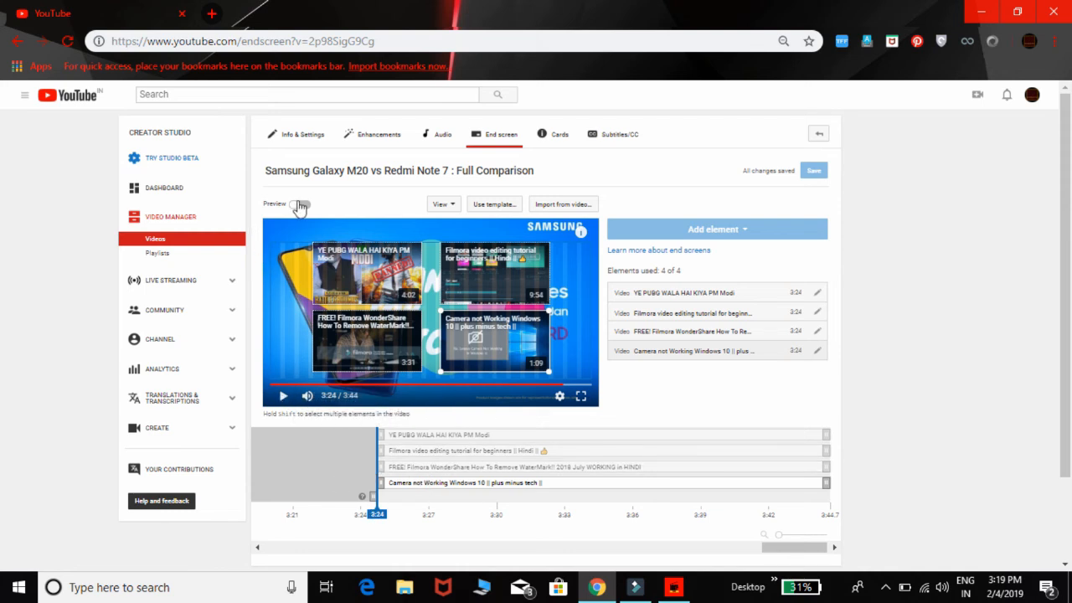
Preview the finished end screen in the player, pause playback and leave preview mode.
click(299, 205)
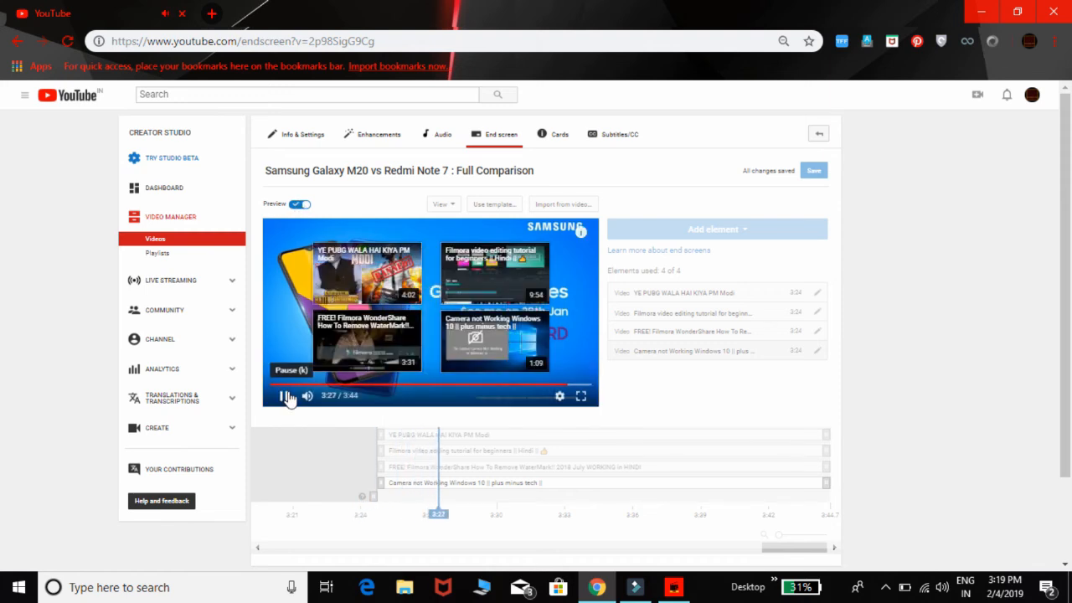
click(287, 397)
click(298, 205)
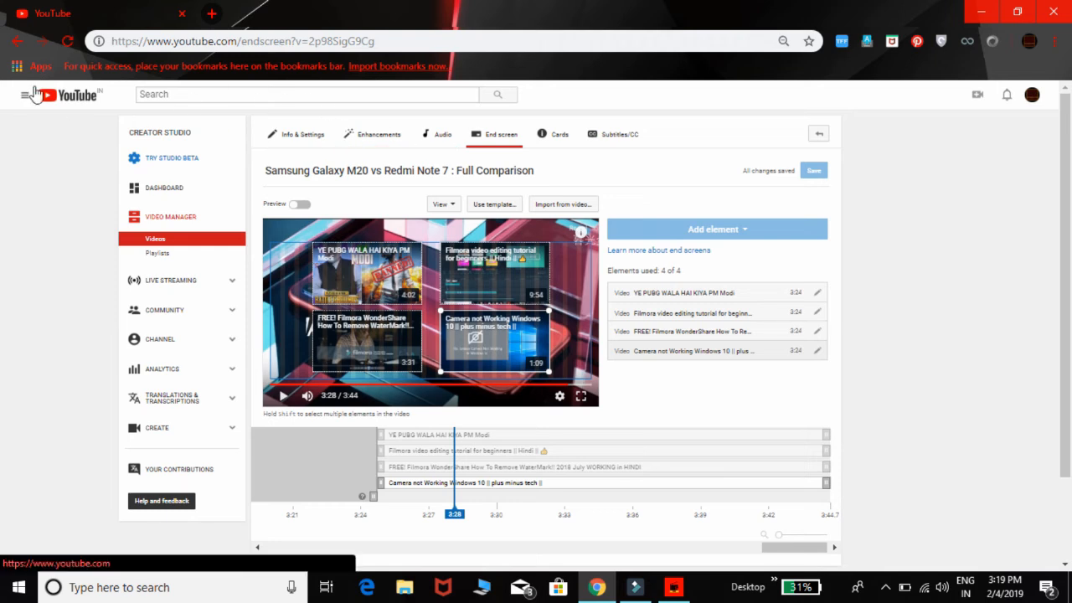
Search YouTube for "plus minus tech" and open the published "Samsung Galaxy M20 vs Redmi Note 7 : Full Comparison" video.
click(88, 94)
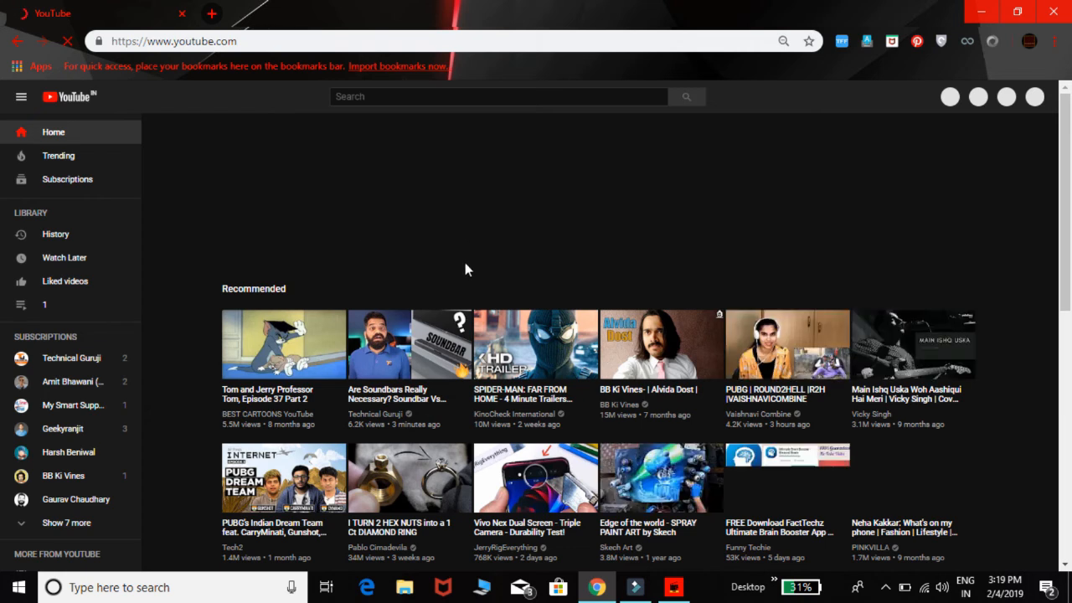
click(481, 97)
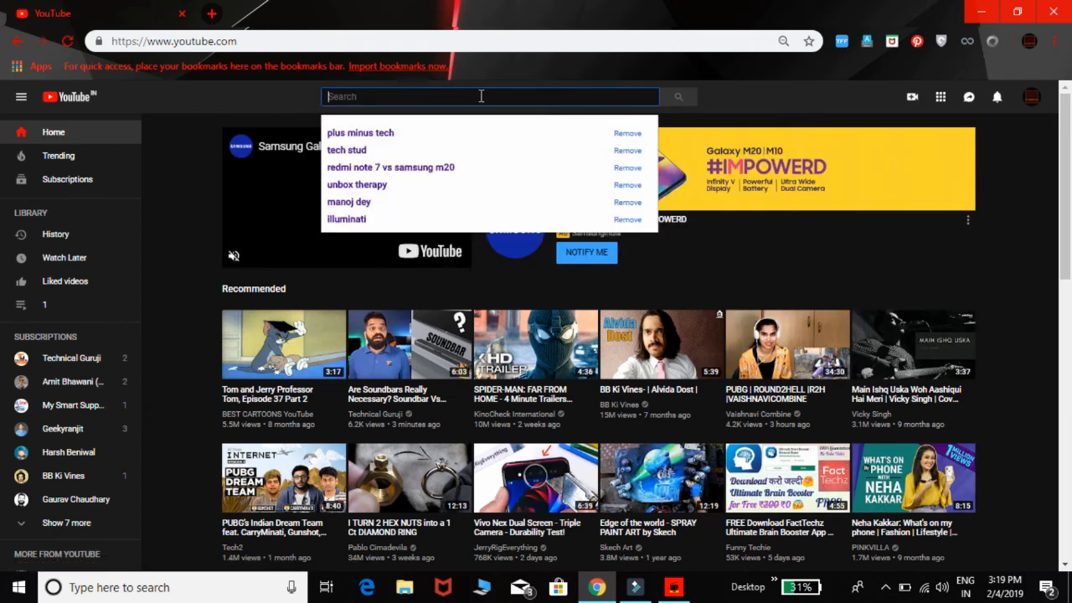
click(409, 132)
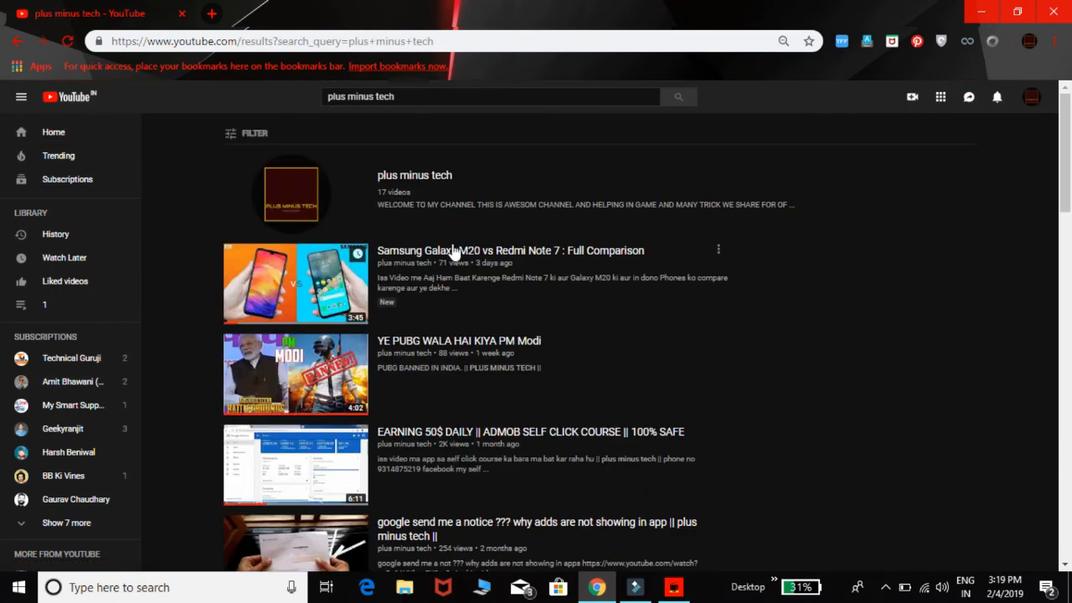
click(348, 302)
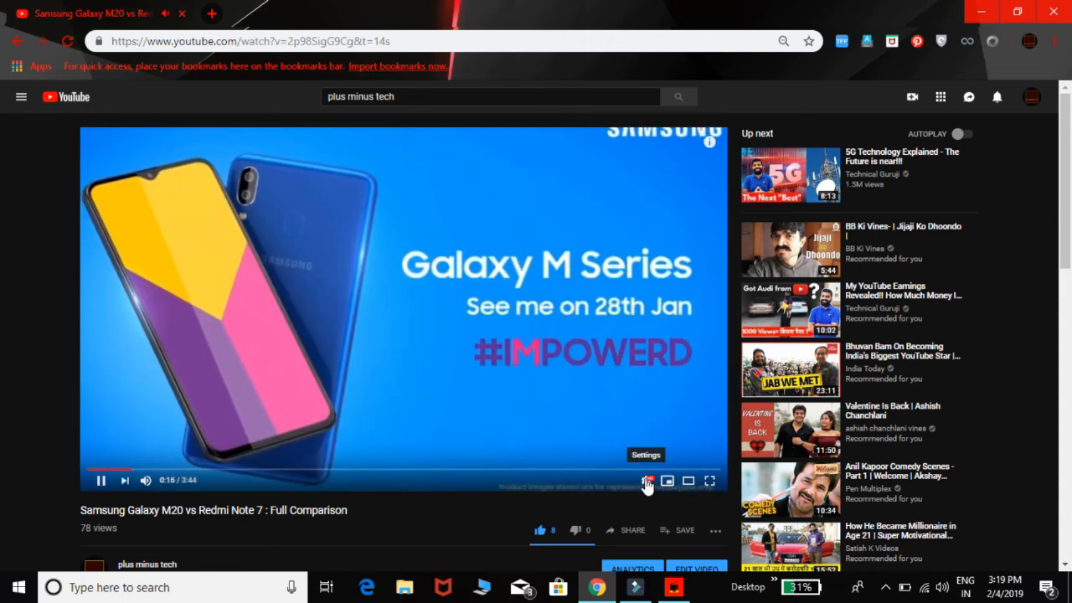
Open the playback settings of the comparison video.
click(647, 484)
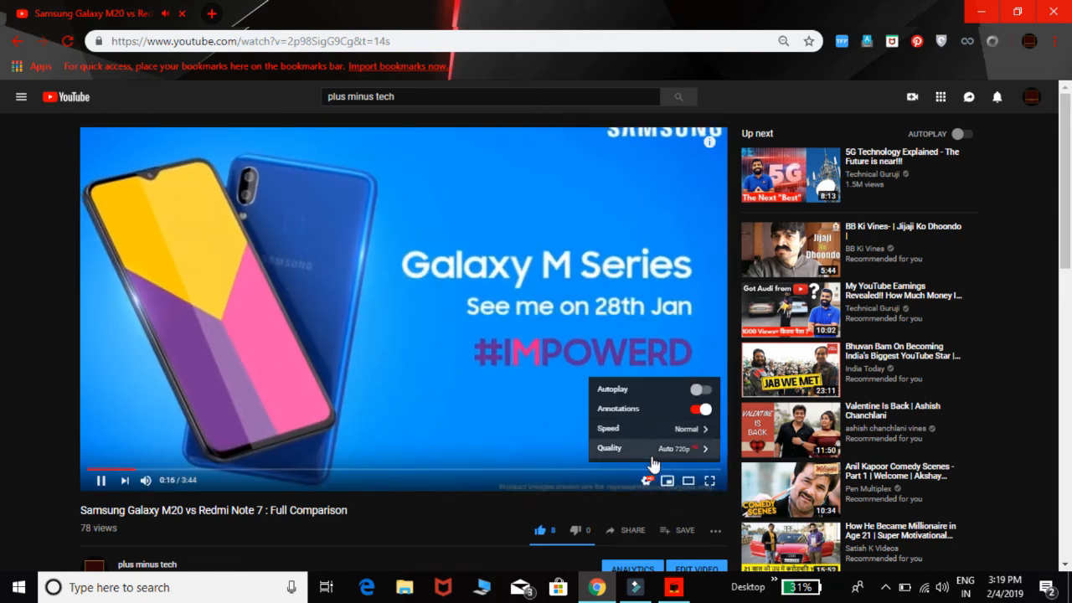